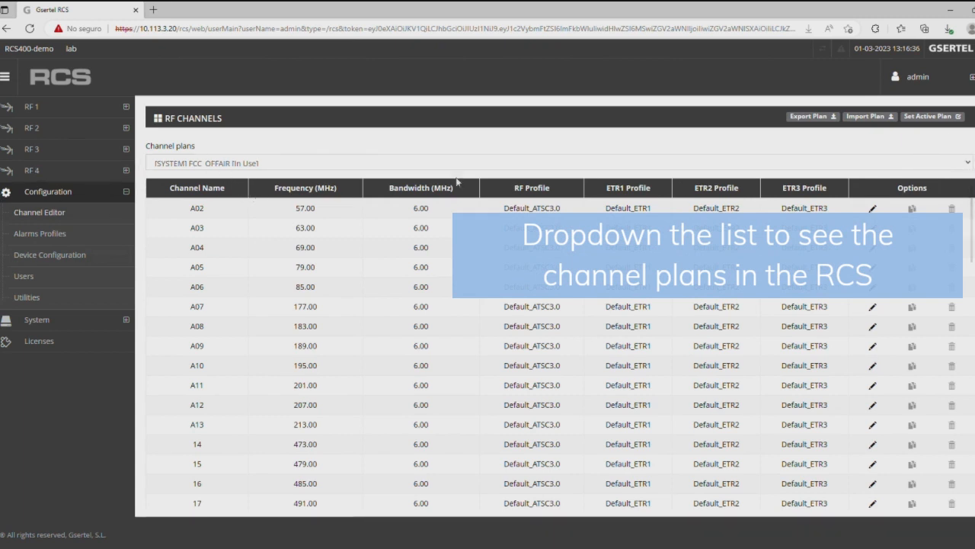
Browse the channel plans, then export the in-use FCC_OFFAIR plan as RFChannels.csv
scroll(243, 196, "down", 1)
scroll(560, 346, "down", 10)
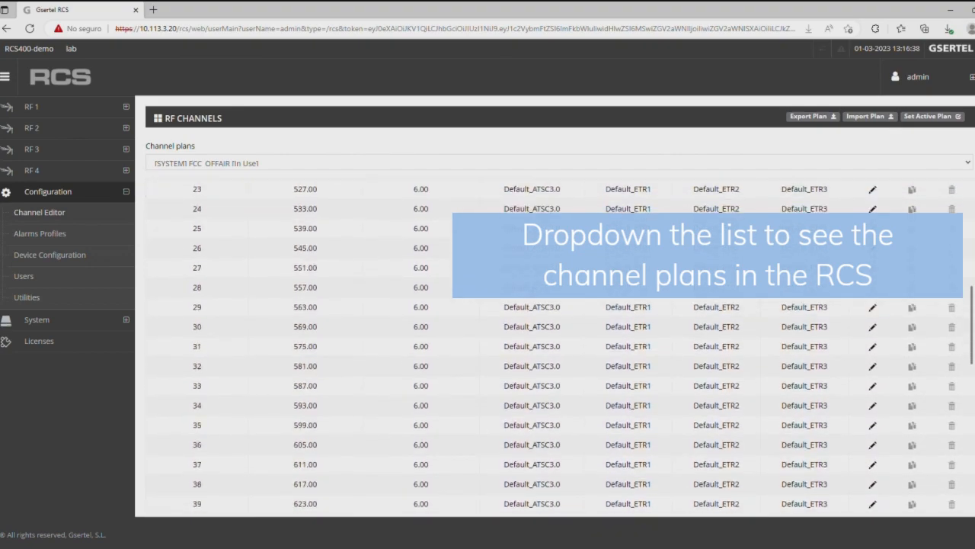
scroll(547, 293, "down", 2)
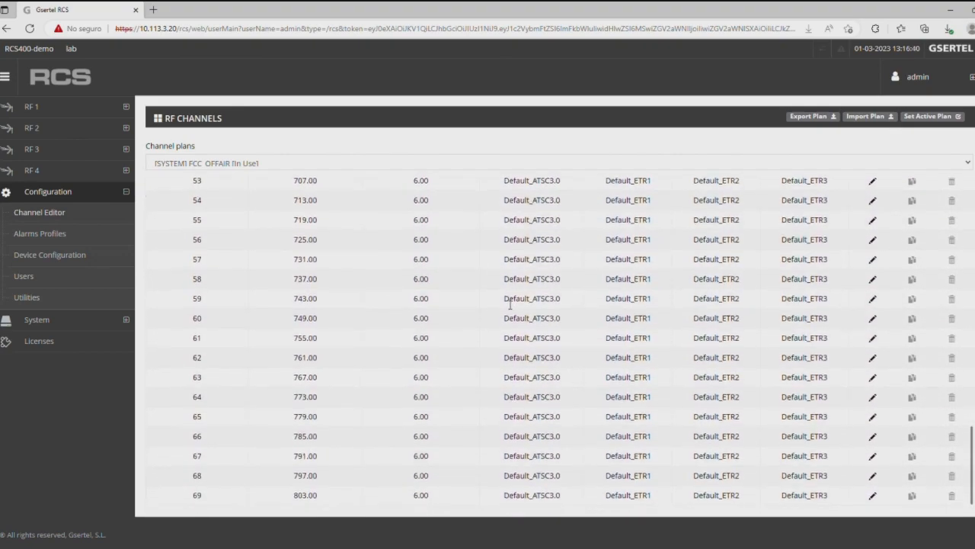
scroll(547, 293, "up", 9)
scroll(547, 293, "up", 9)
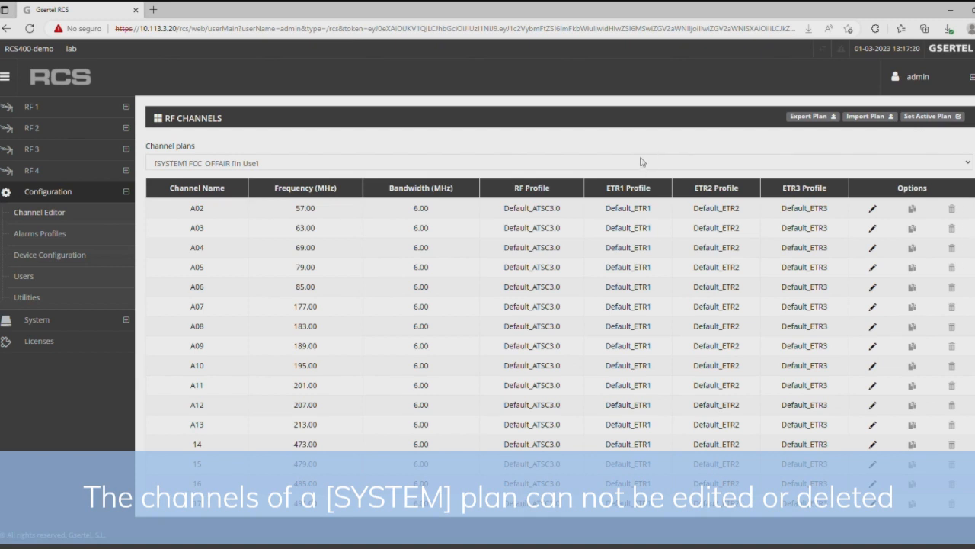
left_click(603, 179)
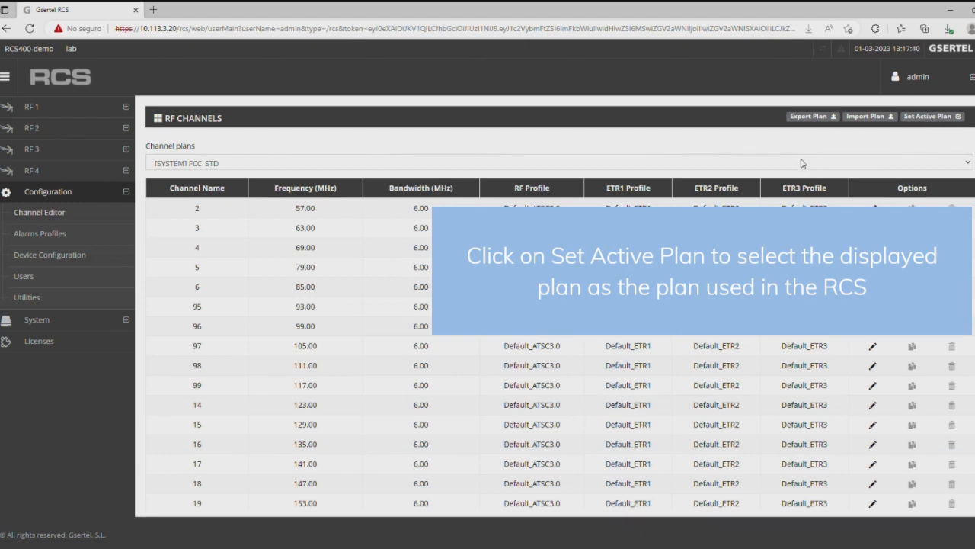
left_click(814, 120)
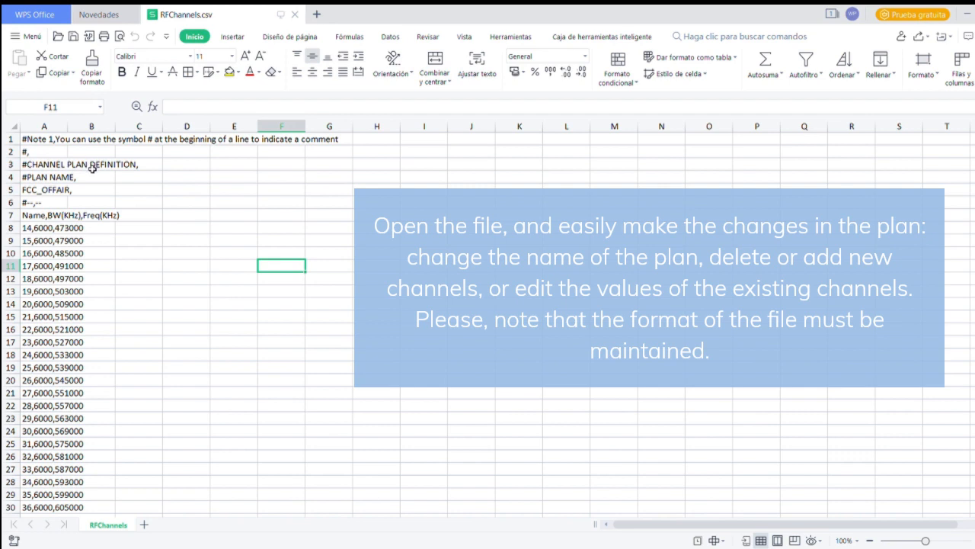
Edit the first channel's line in cell A8, changing its 473000 frequency values
left_click(39, 196)
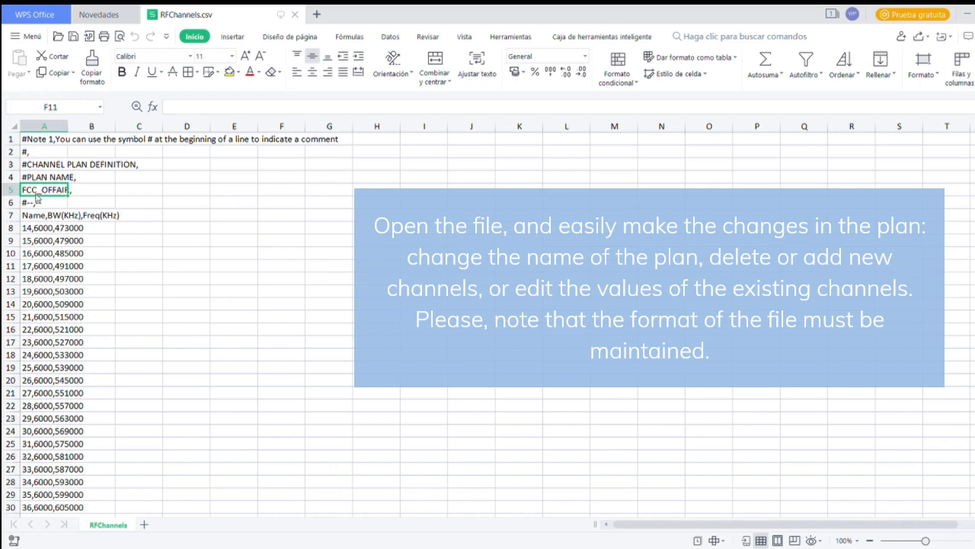
left_click(274, 230)
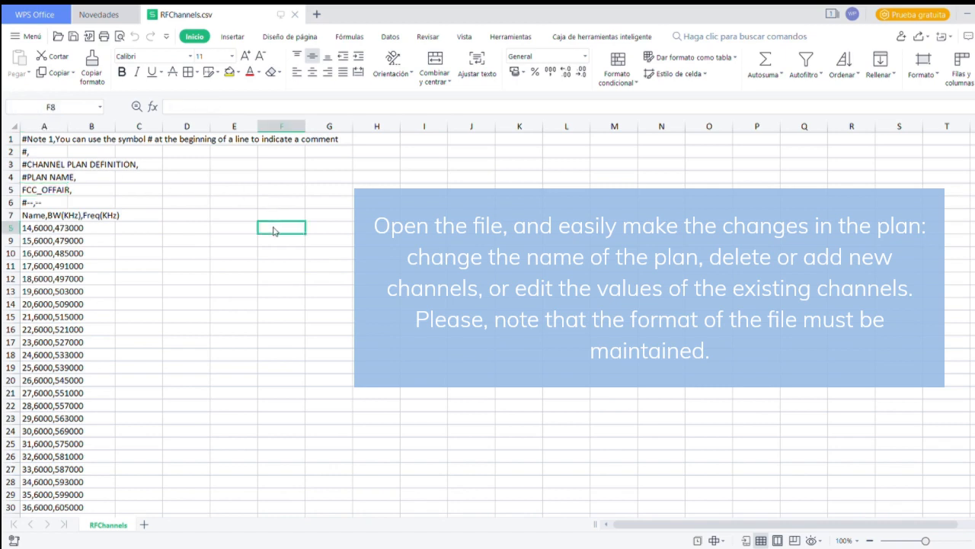
left_click(34, 232)
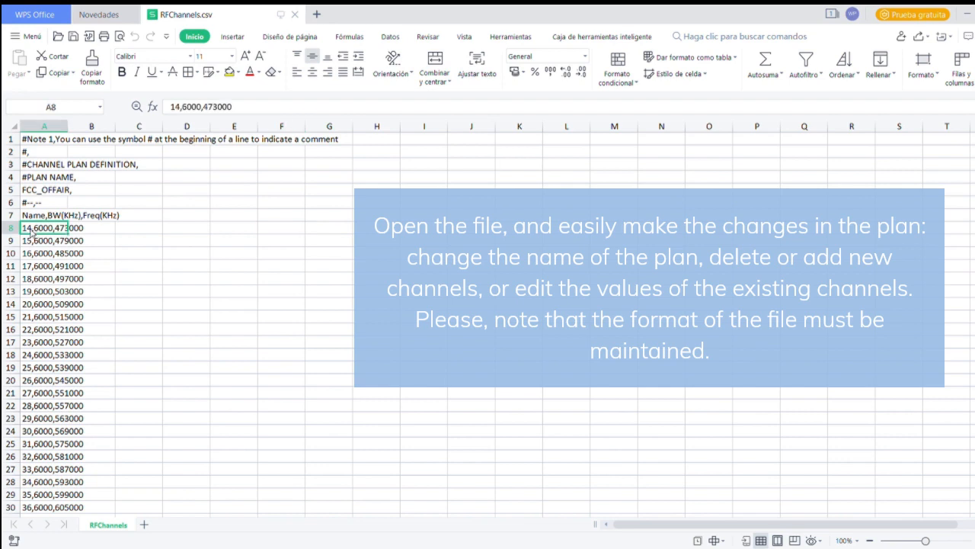
left_click(189, 107)
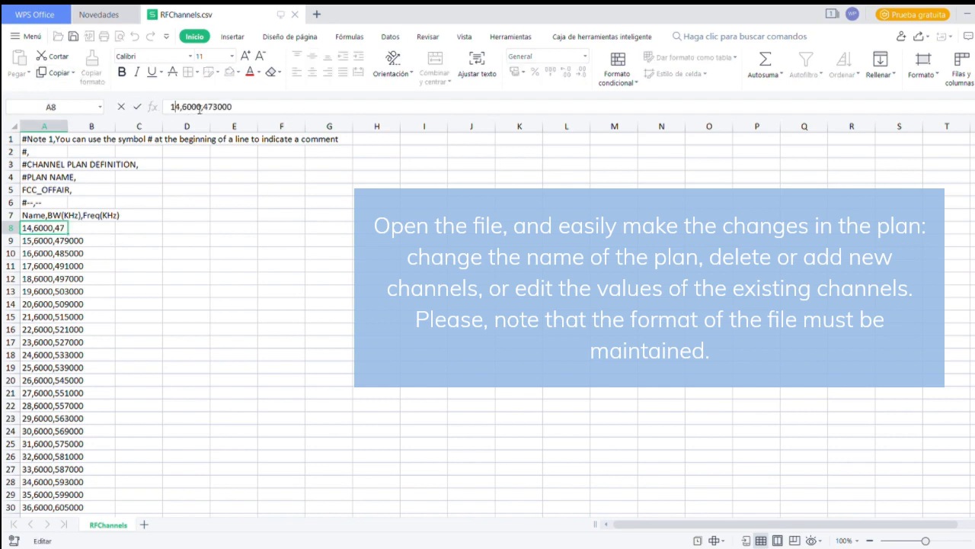
left_click(200, 107)
left_click(221, 107)
Save RFChannels.csv in its comma-separated format and start the channel plan import
scroll(145, 282, "down", 1)
scroll(146, 283, "down", 8)
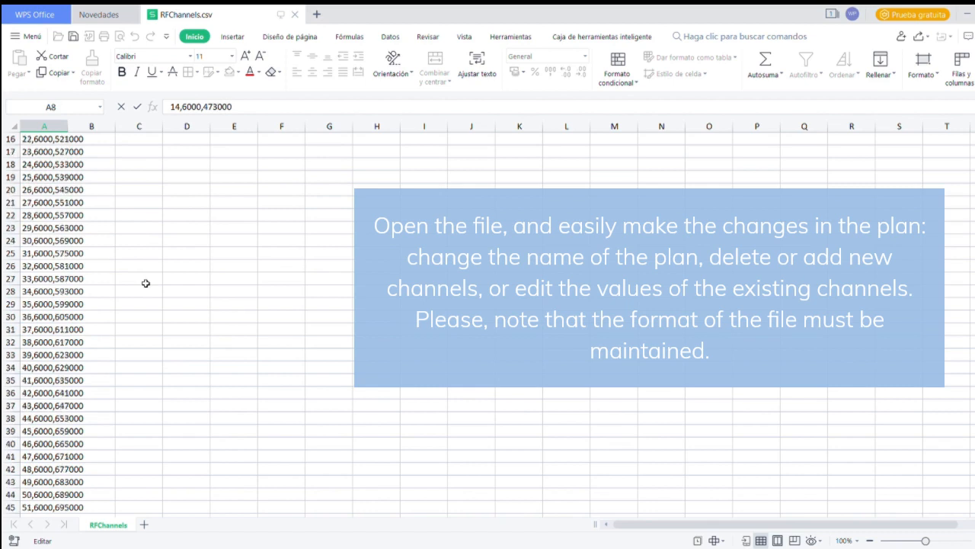
scroll(146, 283, "down", 5)
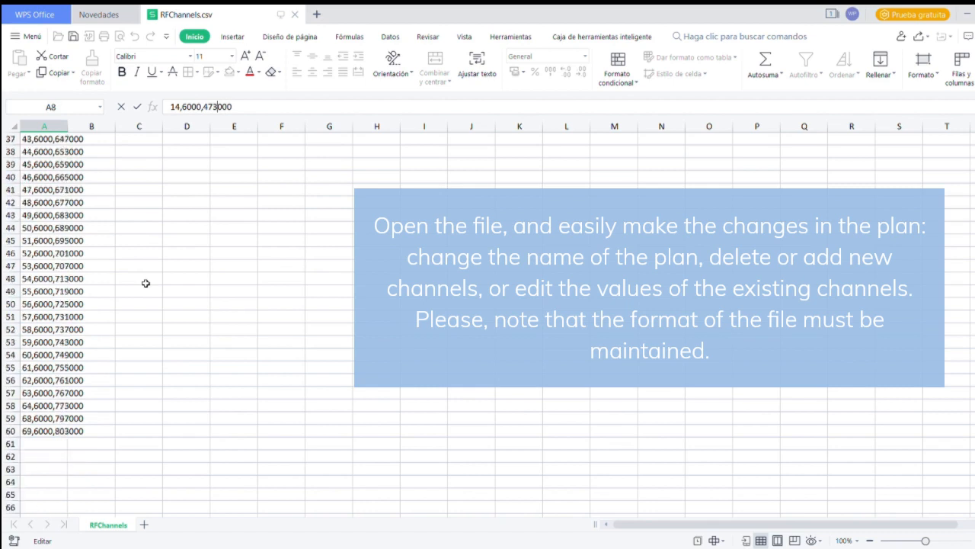
scroll(145, 282, "up", 3)
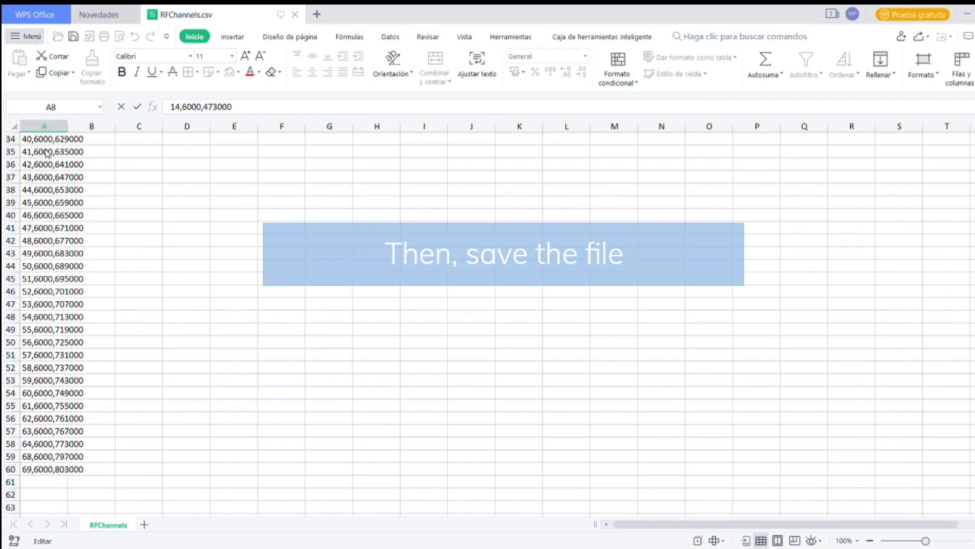
key("ctrl+s")
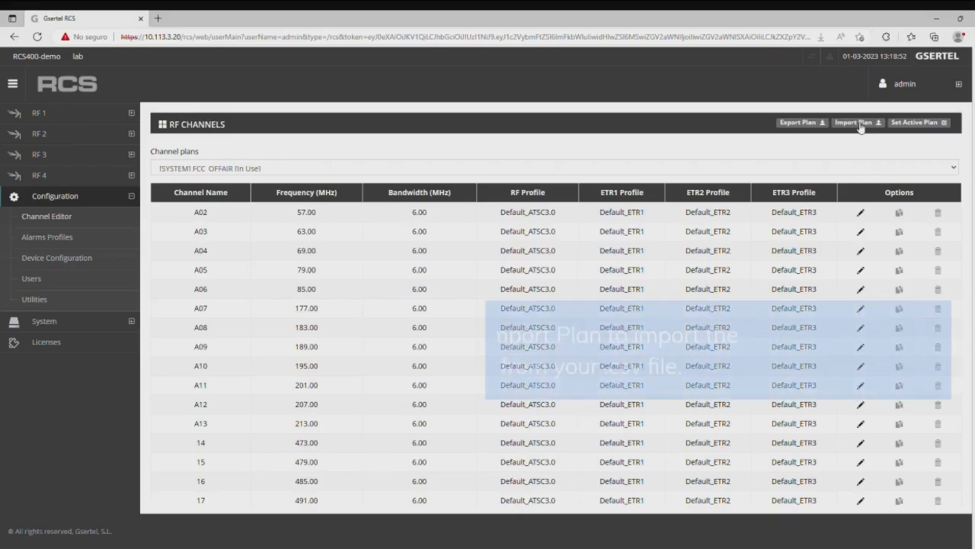
left_click(856, 122)
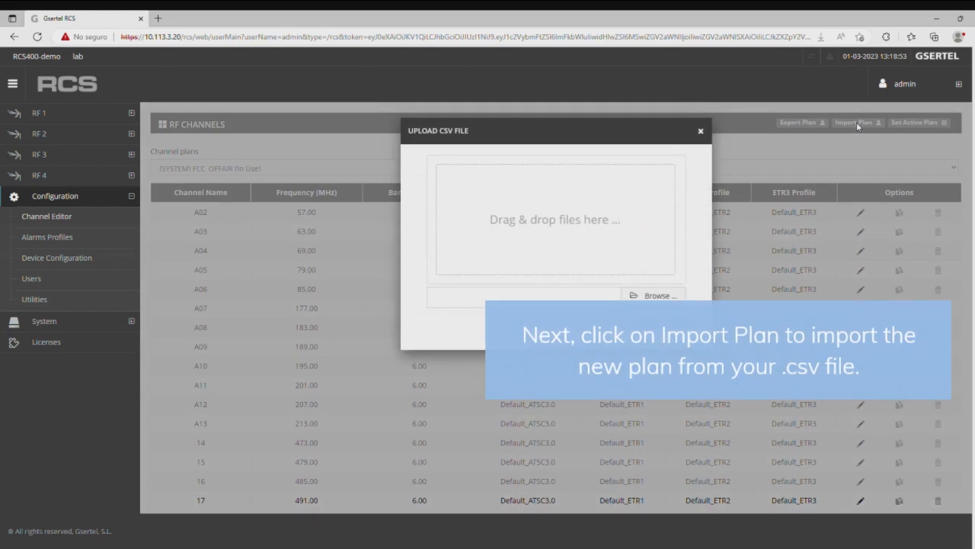
Upload RFChannels.csv and confirm importing its channels into Gsertel RCS
left_click(654, 297)
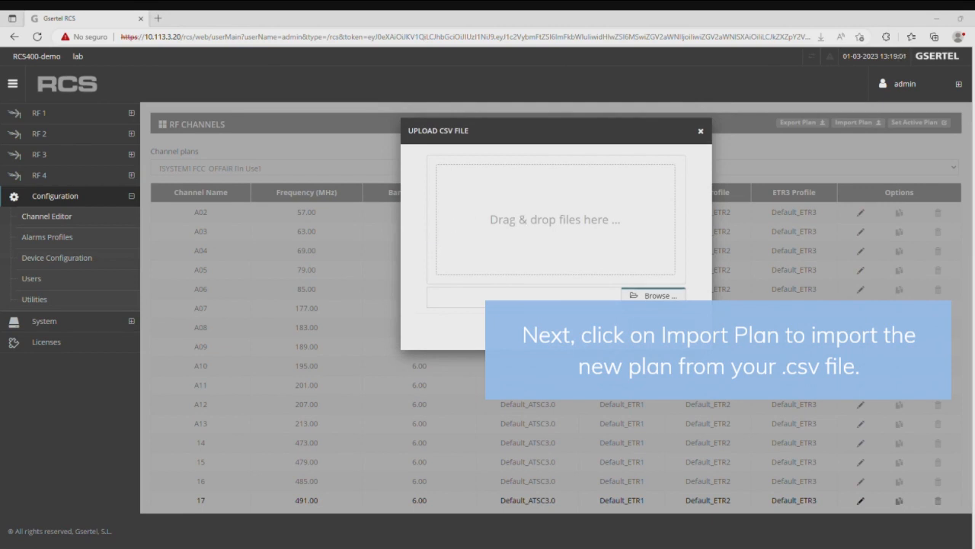
left_click(682, 288)
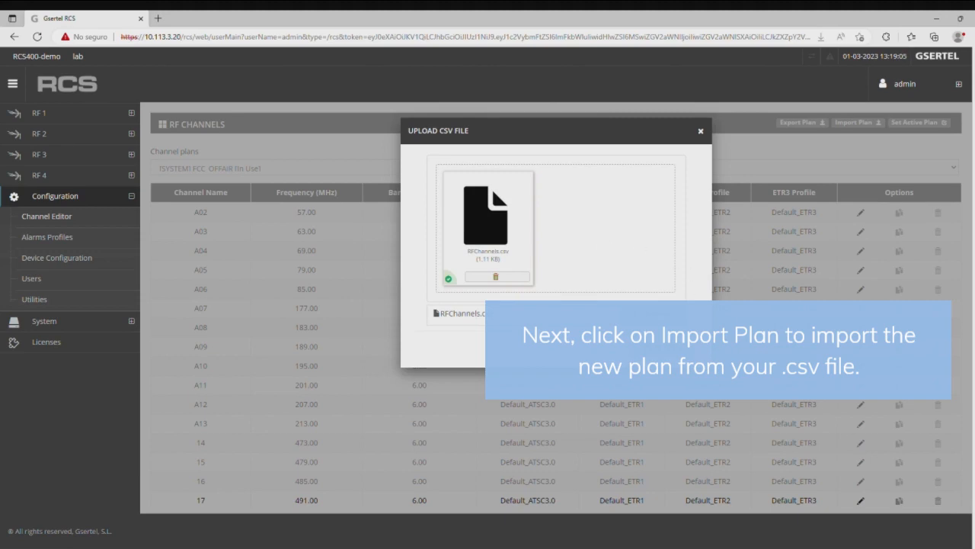
left_click(656, 347)
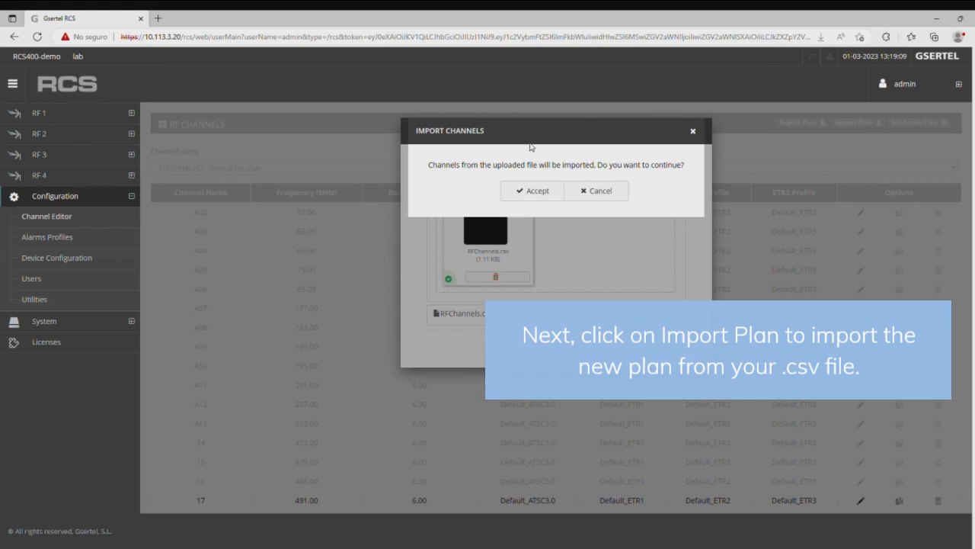
left_click(536, 191)
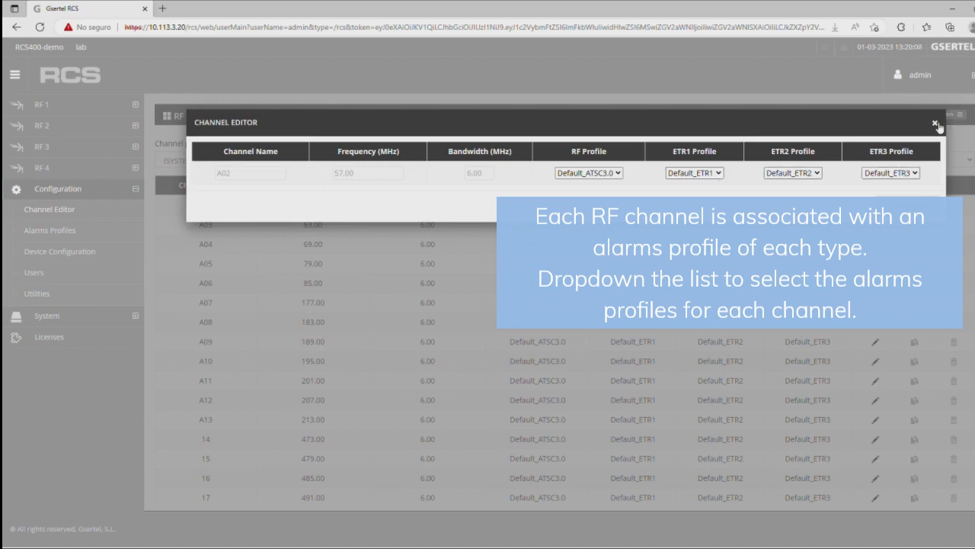
left_click(936, 122)
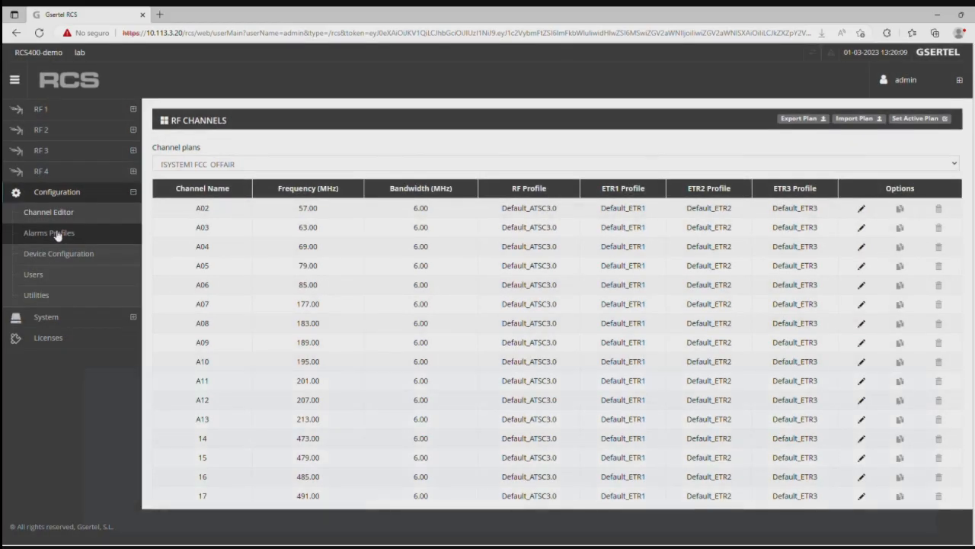
Under the ETR Level 2 alarm profiles, create an ETR2 profile named 'ETR2 test'
left_click(57, 235)
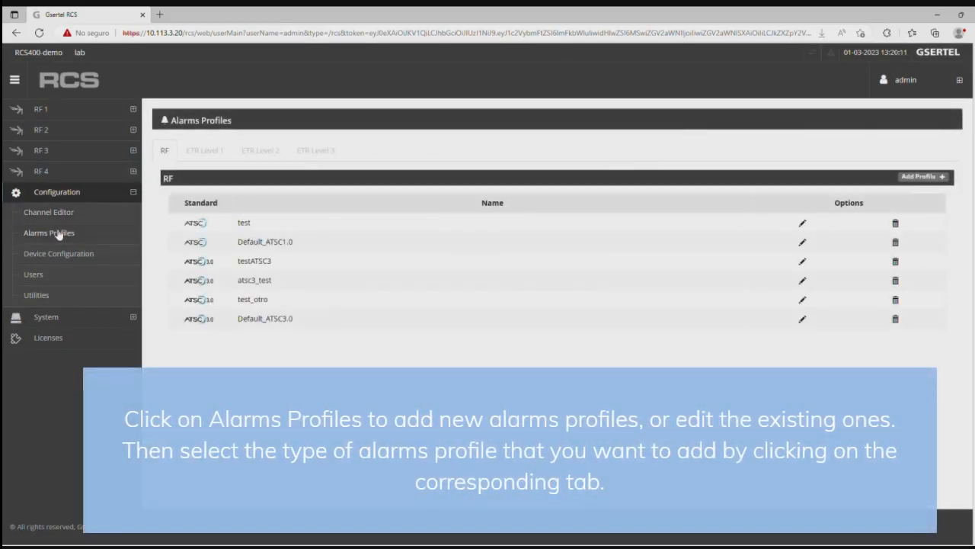
left_click(258, 152)
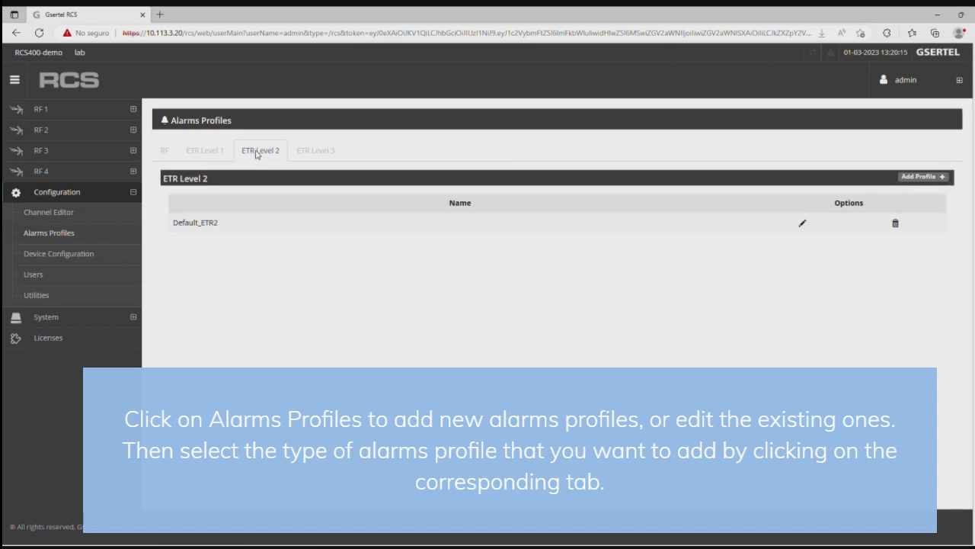
left_click(922, 177)
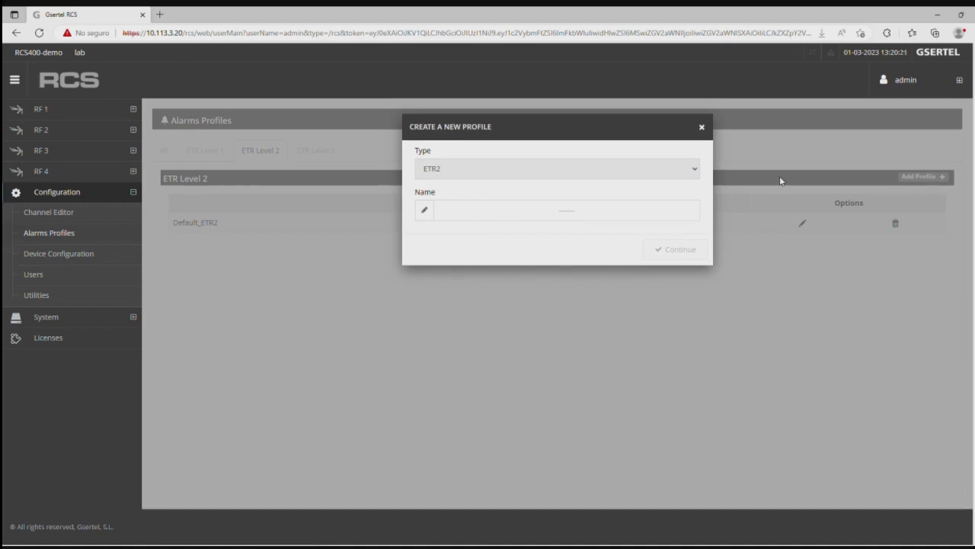
type("ST")
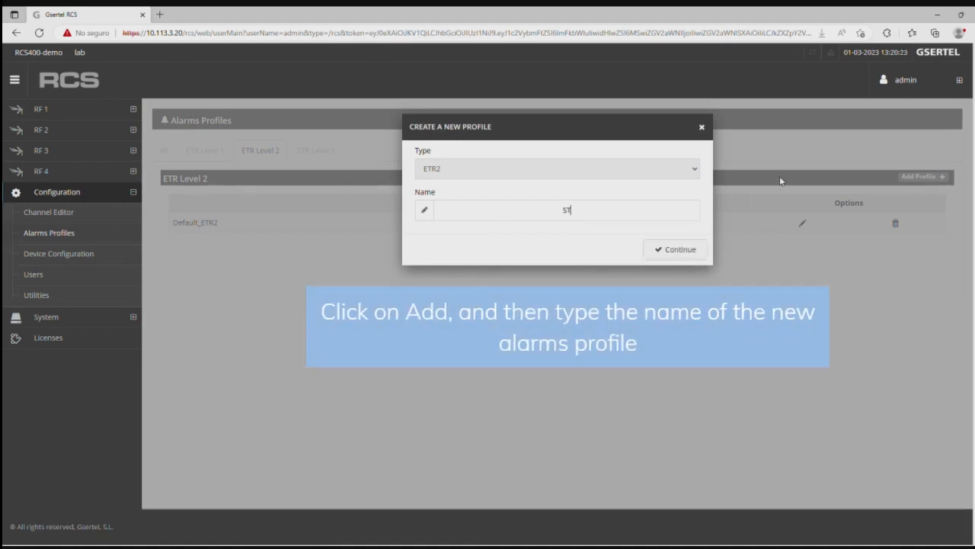
type("B")
key("BackSpace")
key("BackSpace")
key("BackSpace")
type("ETR2 test")
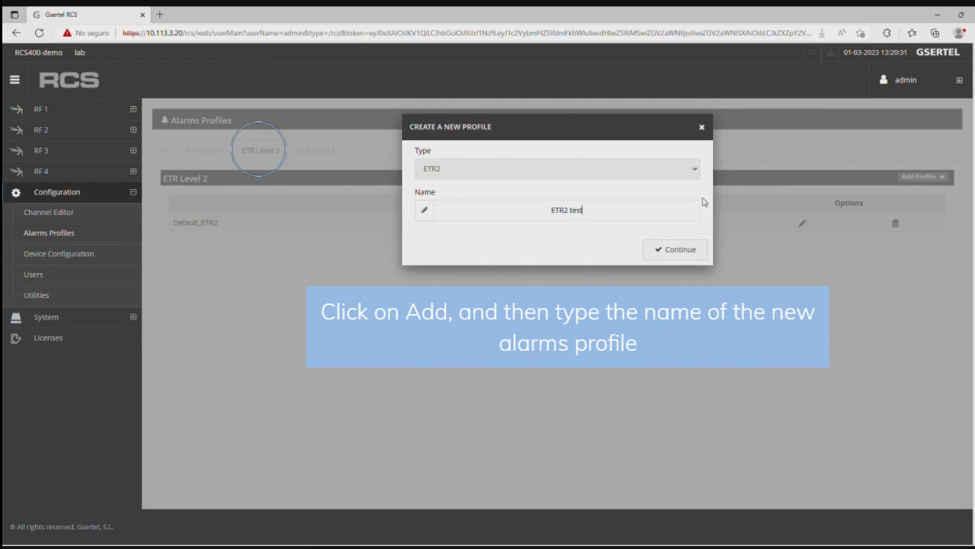
left_click(681, 251)
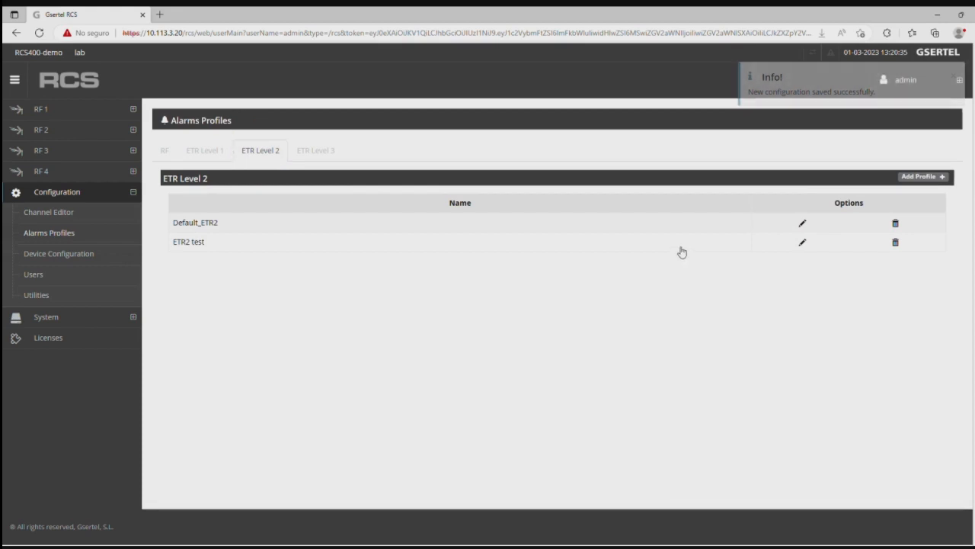
Open the Profile Editor for the ETR2 test alarm profile
left_click(70, 214)
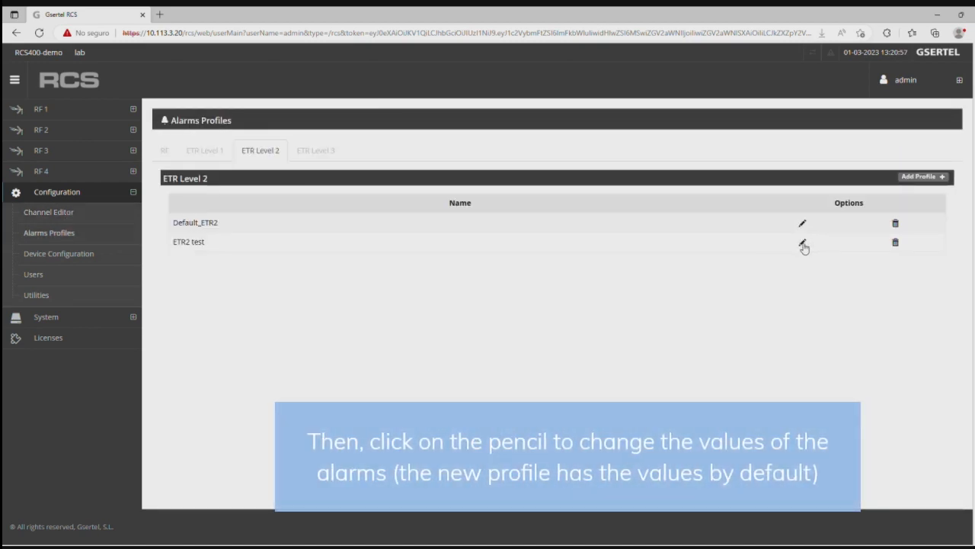
left_click(803, 244)
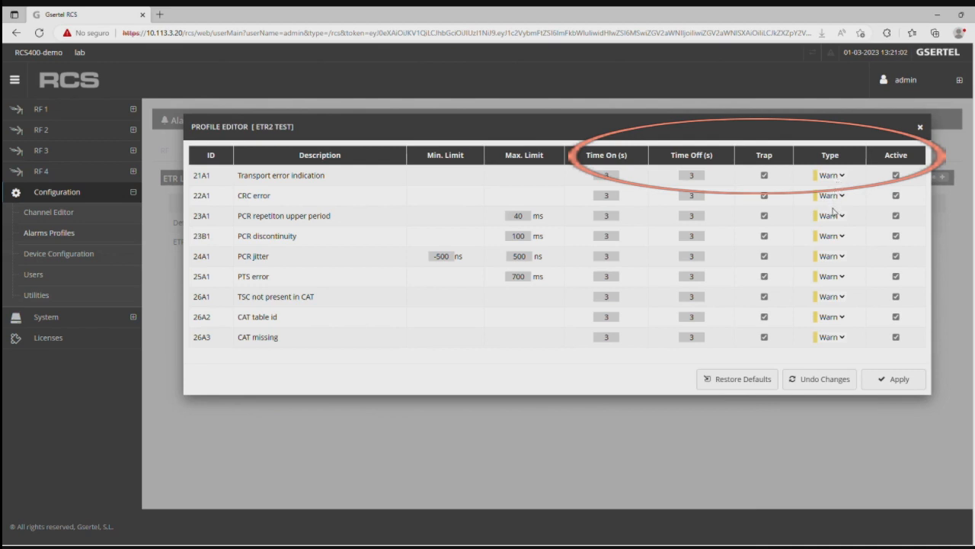
Change alarm 21A1 (Transport error indication) from Warn to Error and apply it
left_click(833, 212)
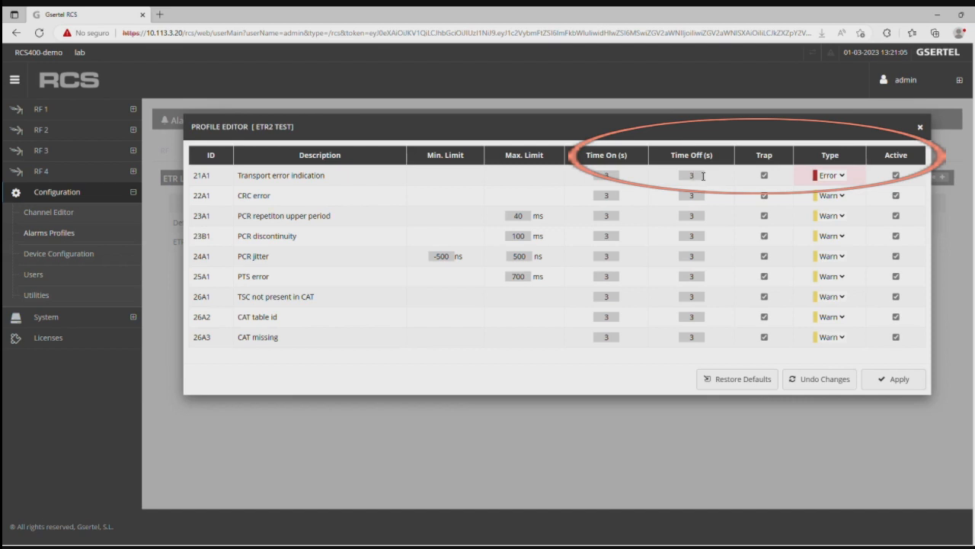
left_click(703, 176)
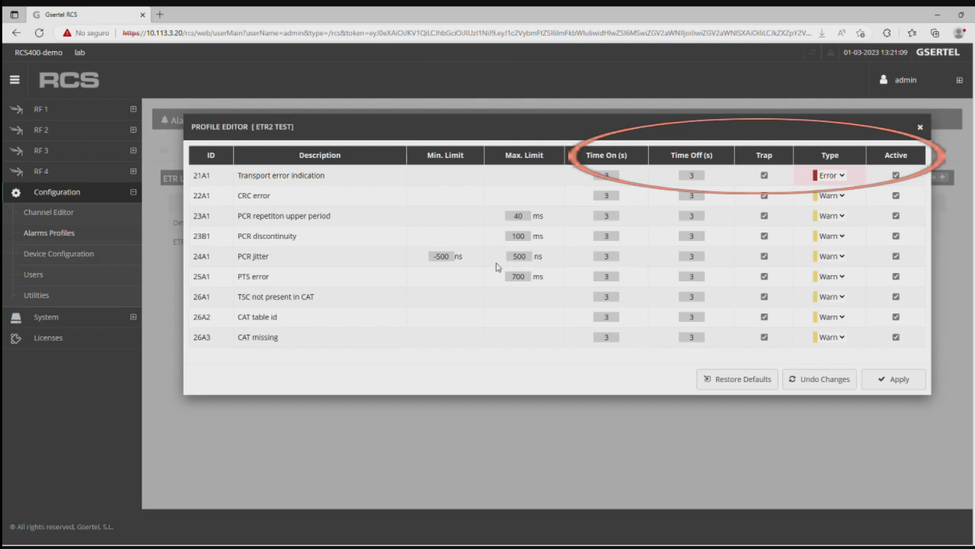
left_click(898, 380)
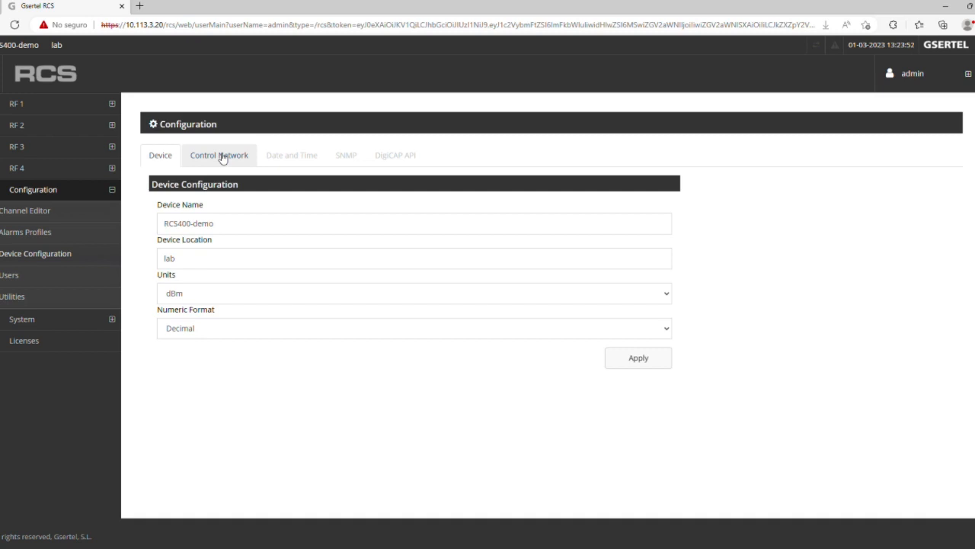
Review the Control Network, Date and Time, and SNMP settings tabs in turn
left_click(221, 156)
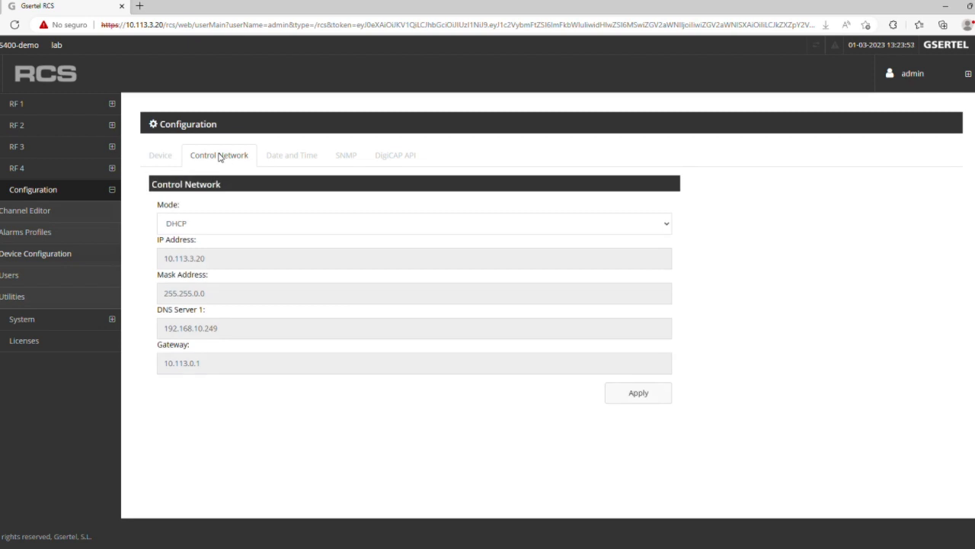
left_click(287, 155)
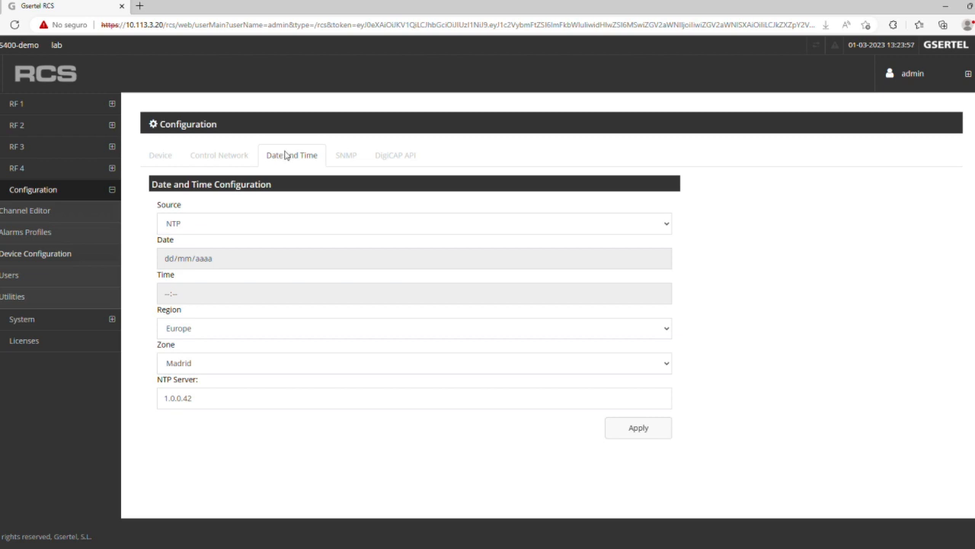
left_click(345, 156)
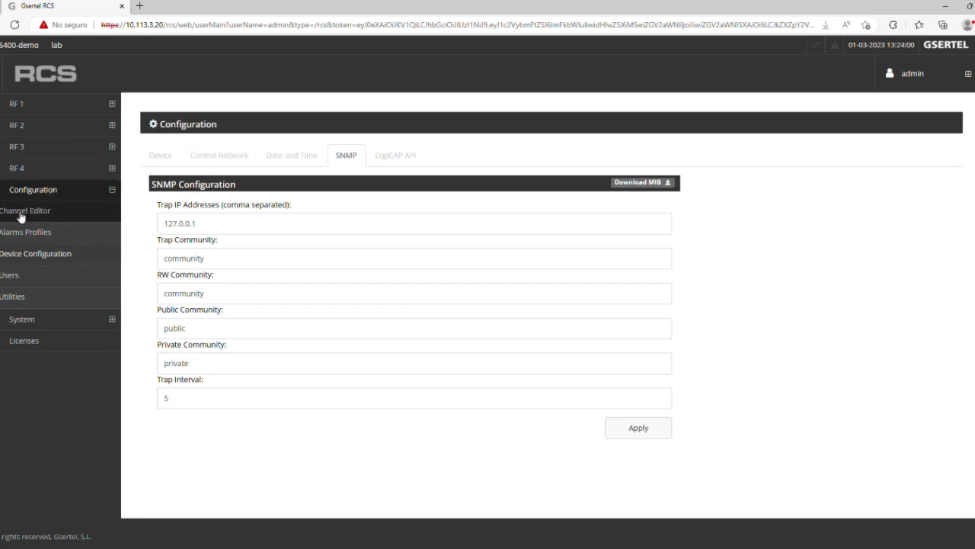
left_click(20, 275)
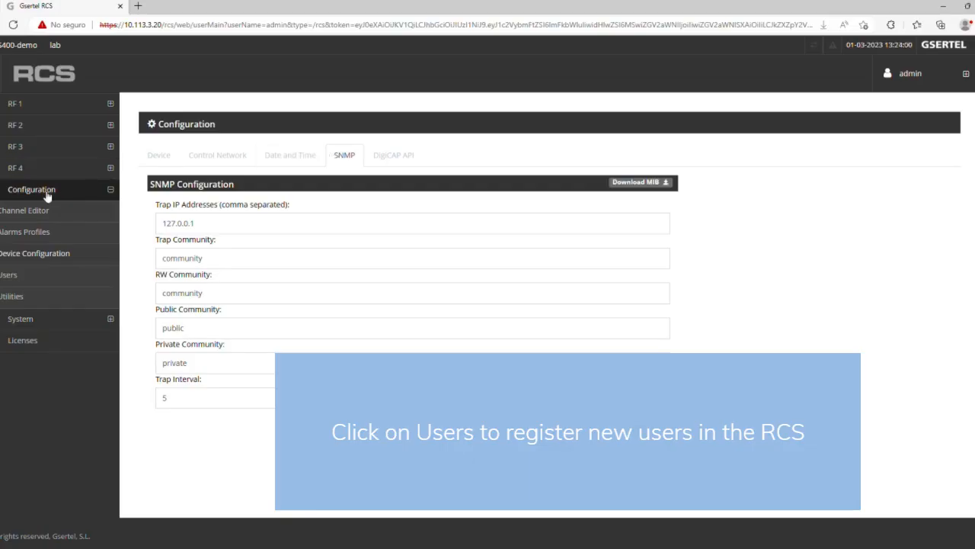
Add an Administrator user named USER TEST with a password
left_click(17, 272)
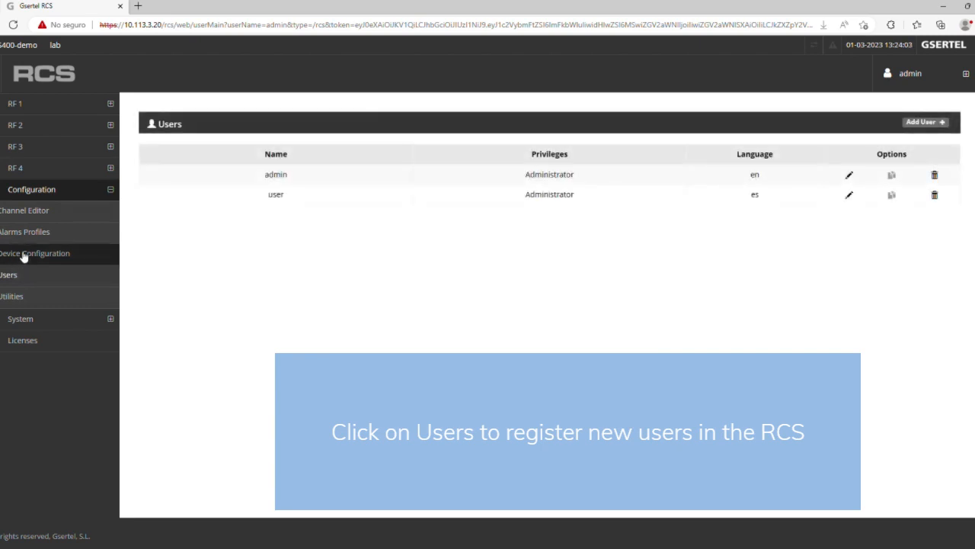
left_click(918, 124)
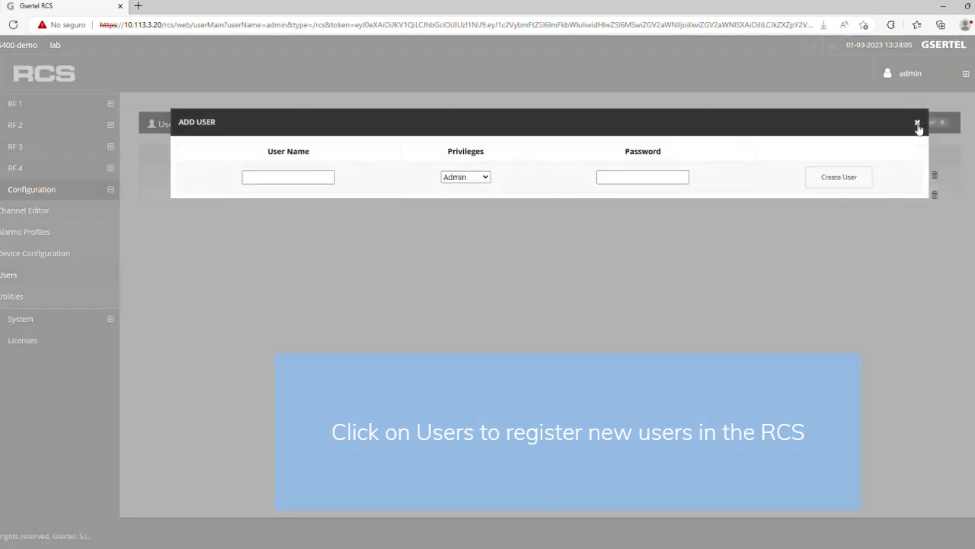
left_click(290, 178)
type("USER TEST")
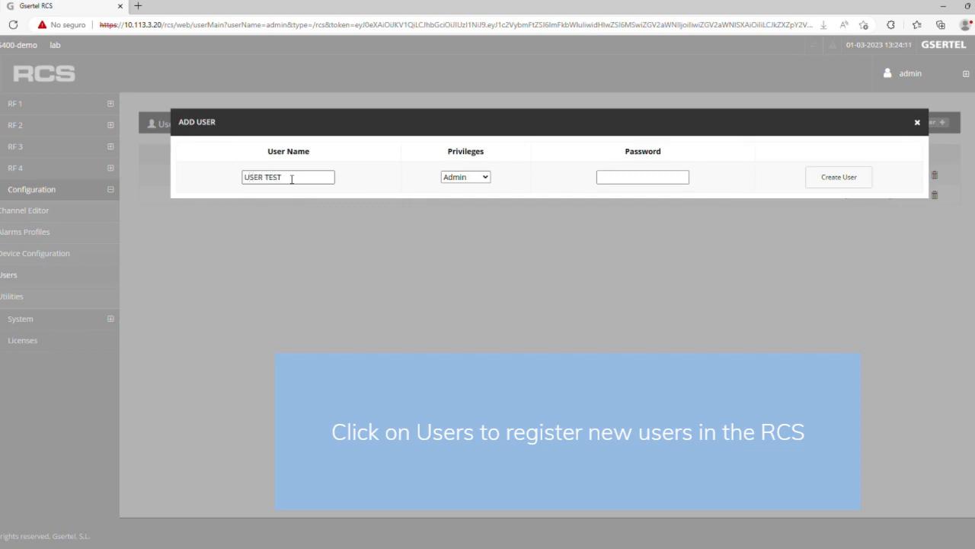
left_click(606, 178)
type("123")
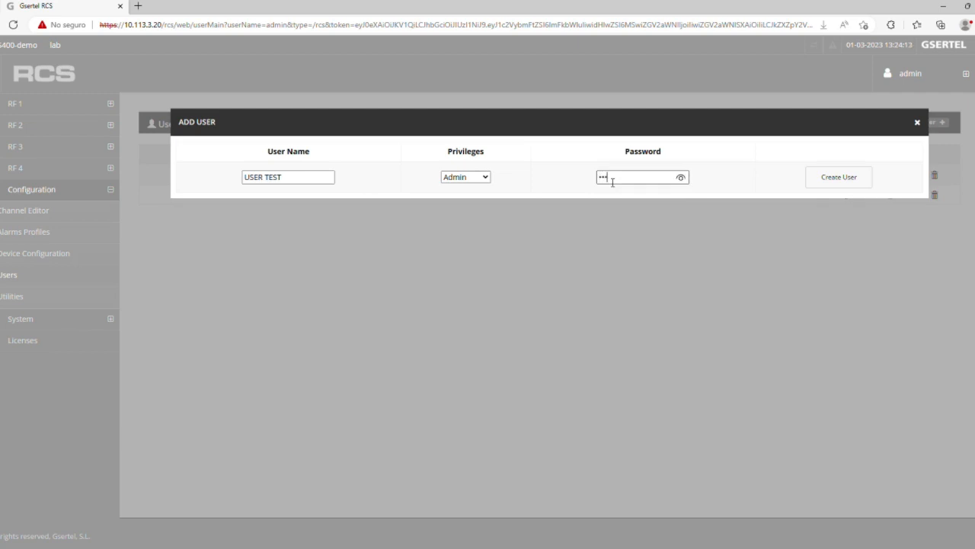
type("4")
left_click(850, 183)
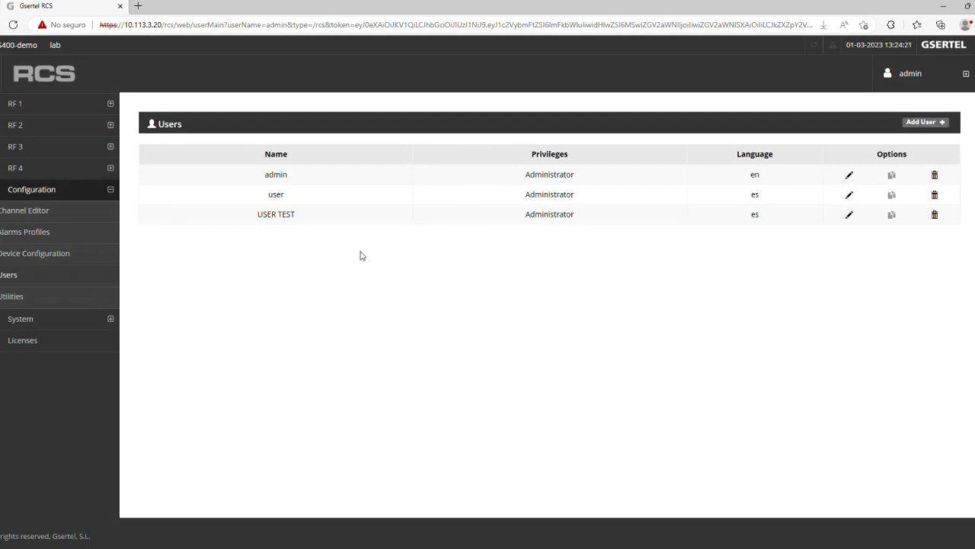
left_click(9, 297)
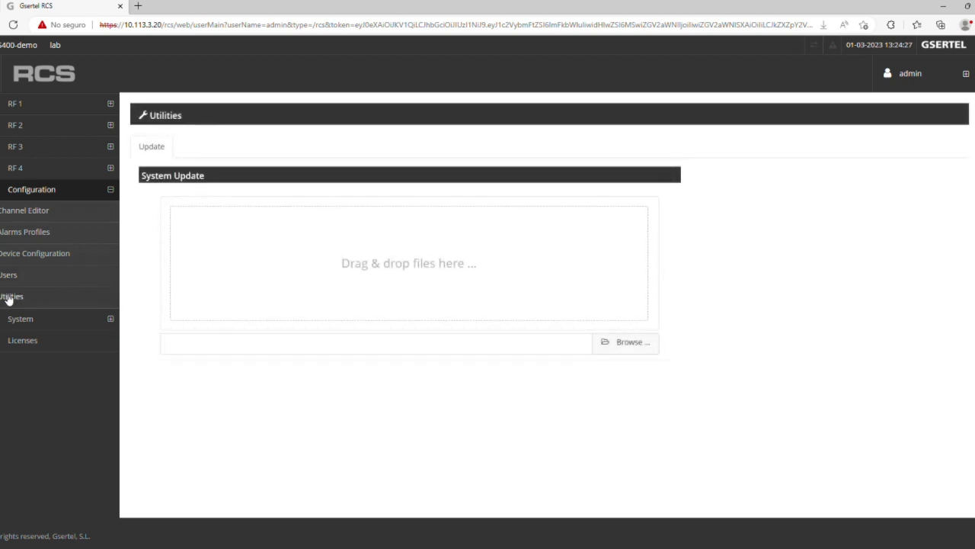
Expand the System section in the sidebar and show System Information
left_click(28, 320)
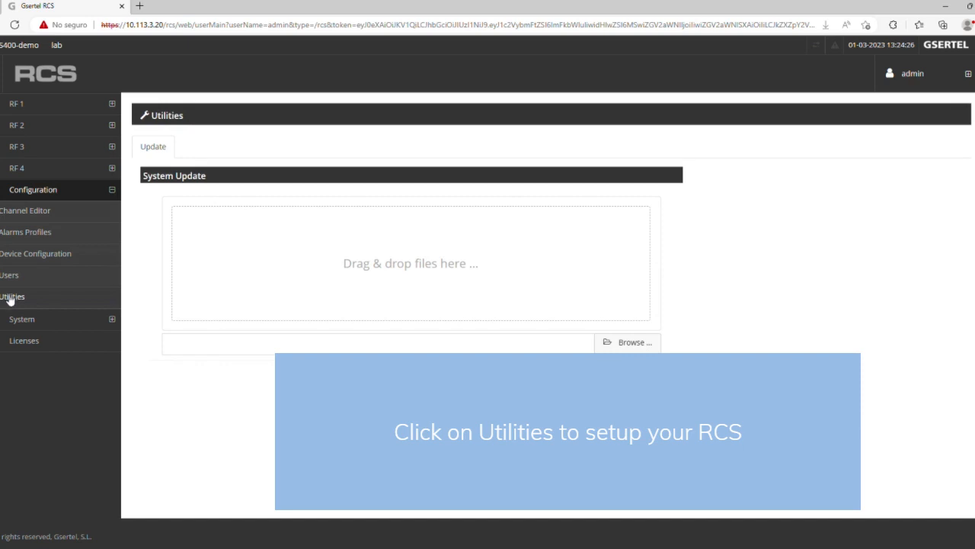
left_click(27, 320)
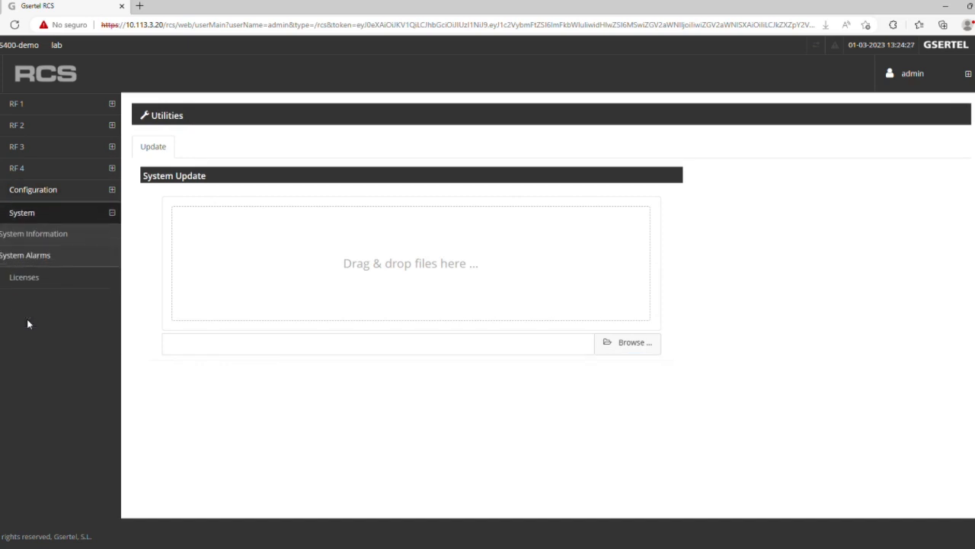
left_click(66, 238)
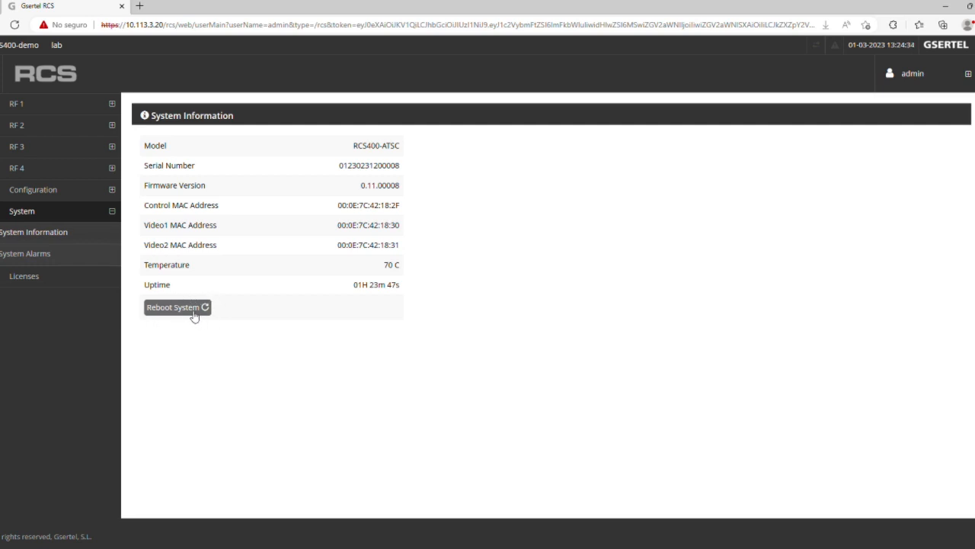
Switch to the System Alarms page, which lists no alarms
left_click(29, 257)
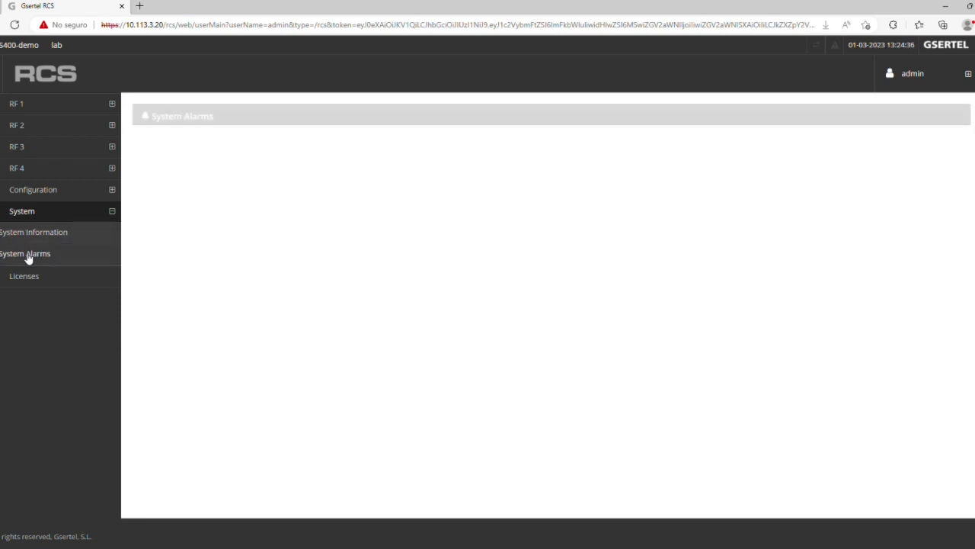